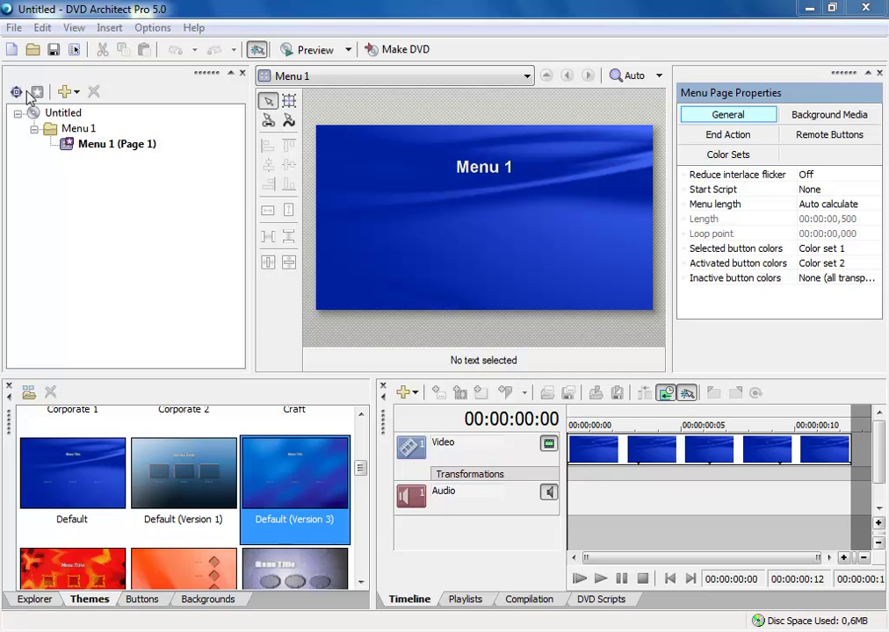
# Create a new Music/Video Compilation project in DVD format
pyautogui.click(14, 28)
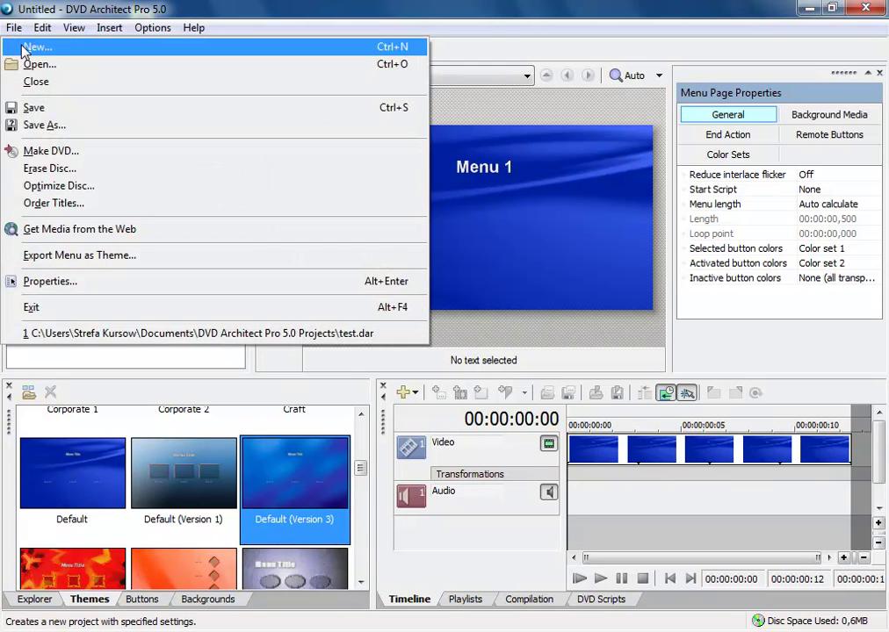
pyautogui.click(20, 48)
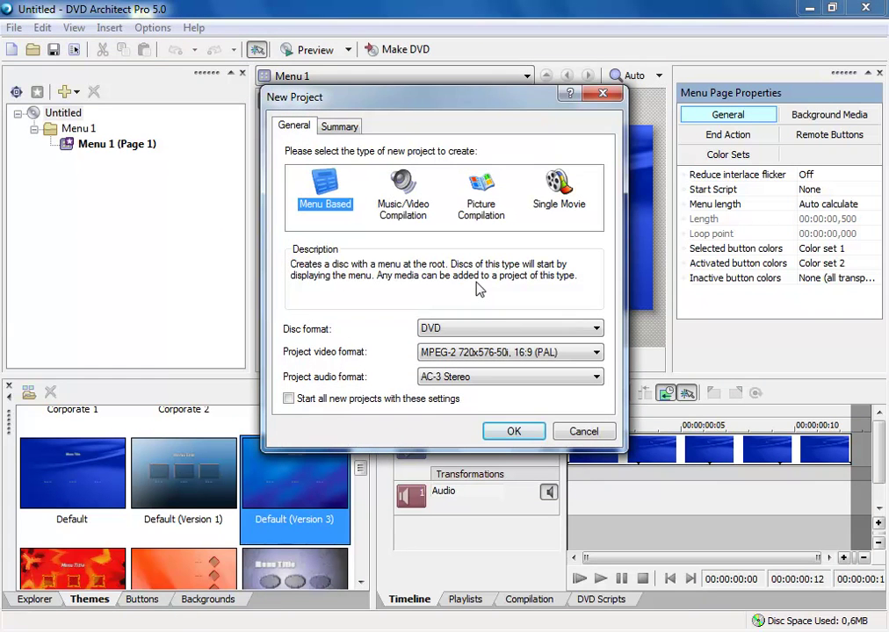
pyautogui.click(402, 184)
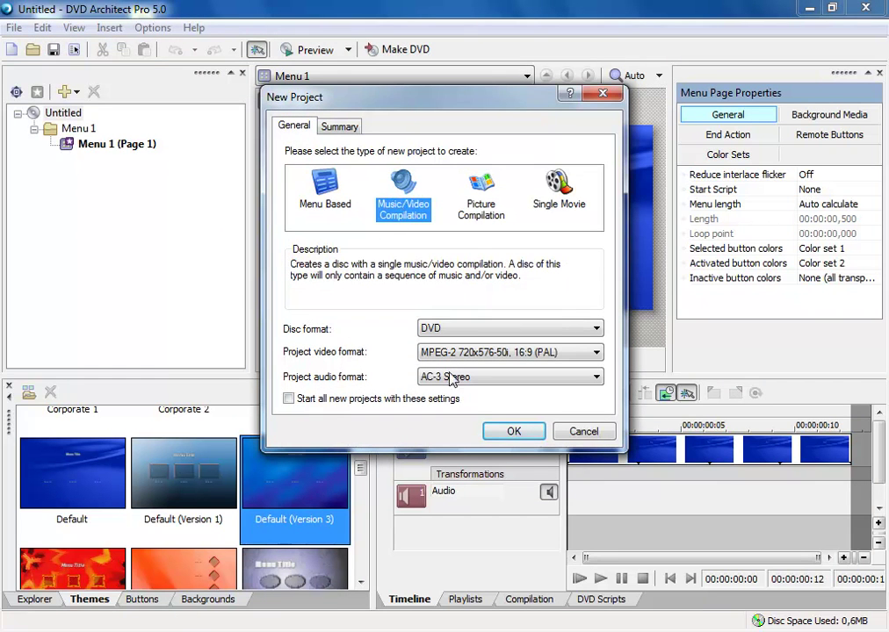
pyautogui.click(513, 432)
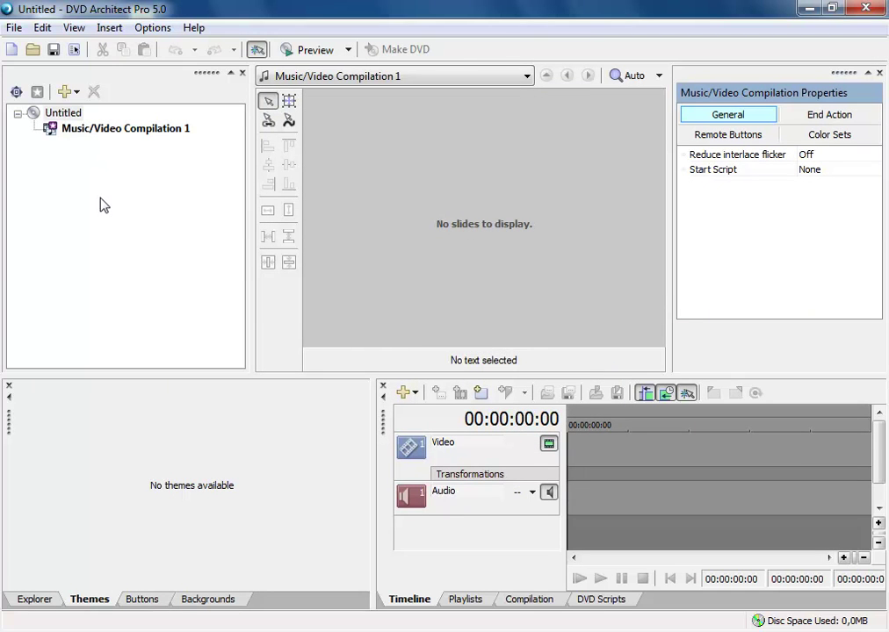
# Create a new Menu Based project in DVD format with MPEG-2 720x576-50i, 16:9 (PAL) video and AC-3 Stereo audio
pyautogui.click(14, 27)
pyautogui.click(28, 46)
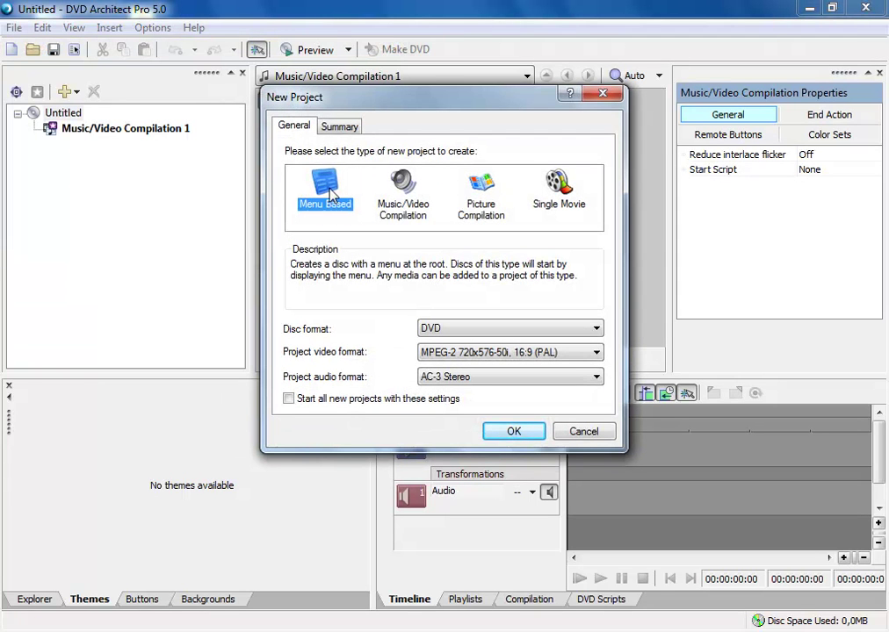
pyautogui.click(507, 432)
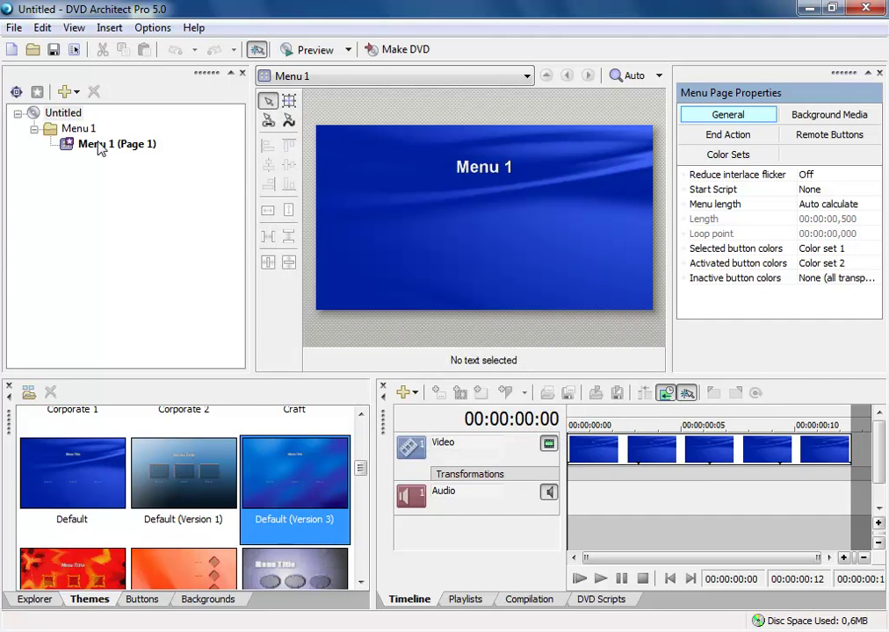
# Try the Default and Funky themes on Menu 1, and settle on the Default (Version 3) theme
pyautogui.click(108, 466)
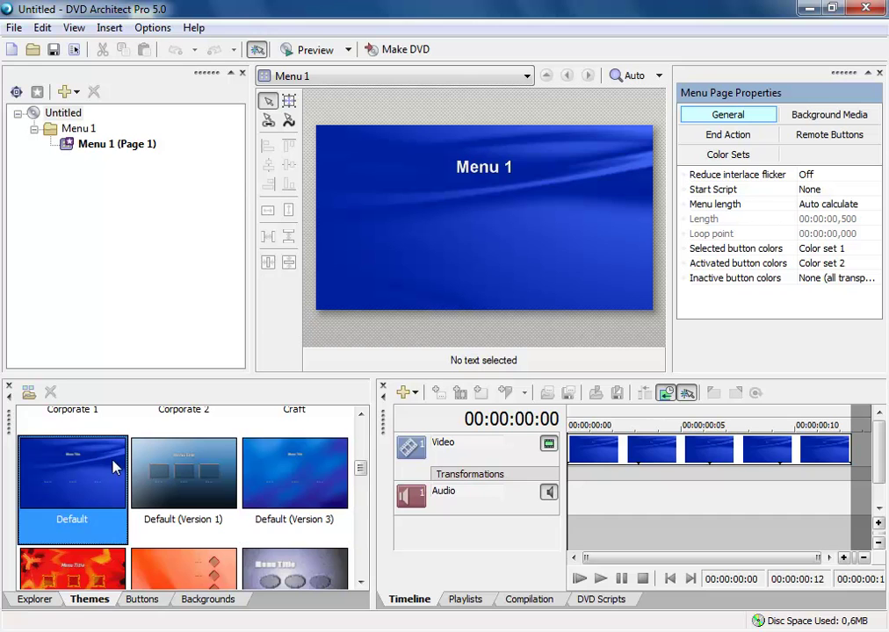
pyautogui.click(167, 582)
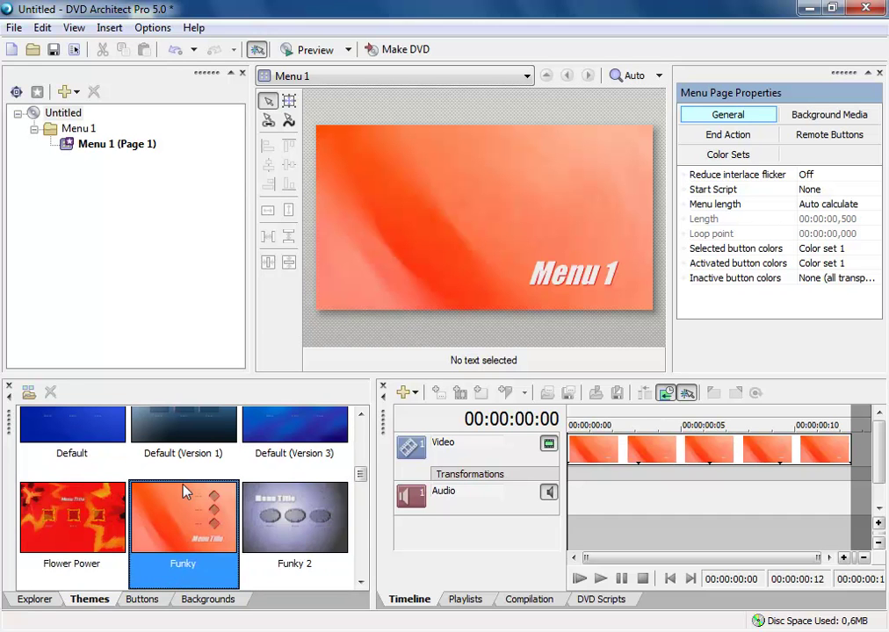
pyautogui.click(286, 453)
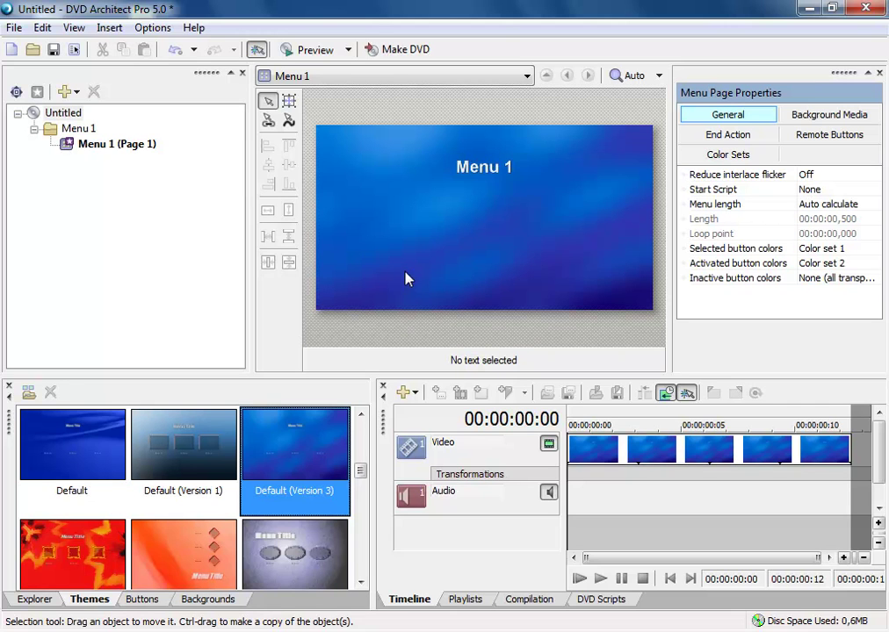
# Insert the media files scena_1, scena_2 and scena_3 from the dvd folder at the project's root level
pyautogui.click(69, 92)
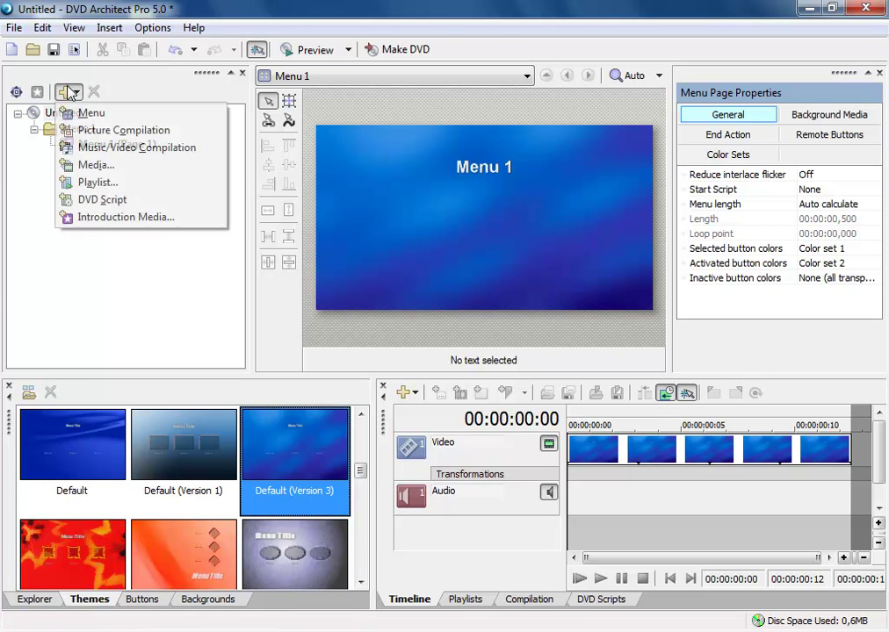
pyautogui.click(91, 167)
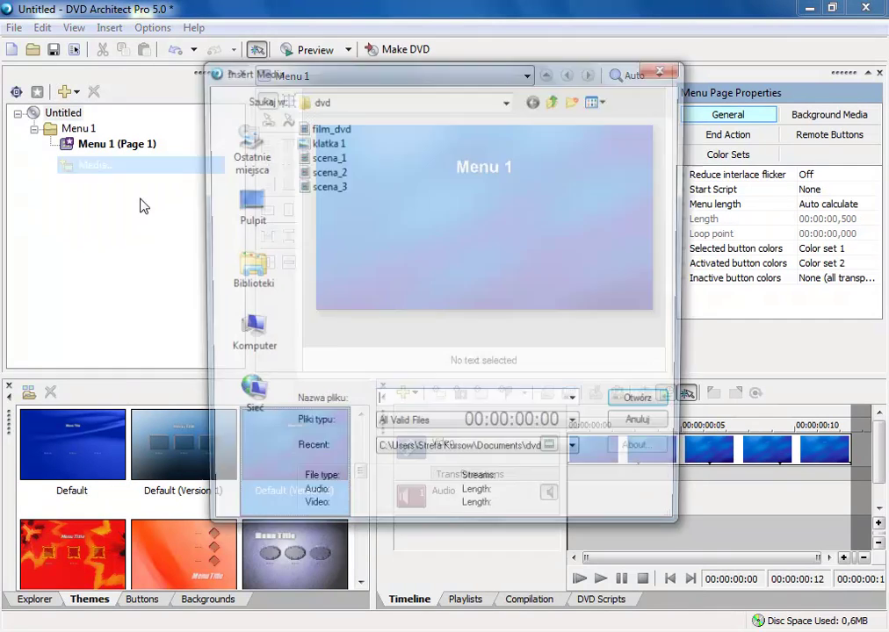
pyautogui.moveTo(357, 212); pyautogui.dragTo(311, 156)
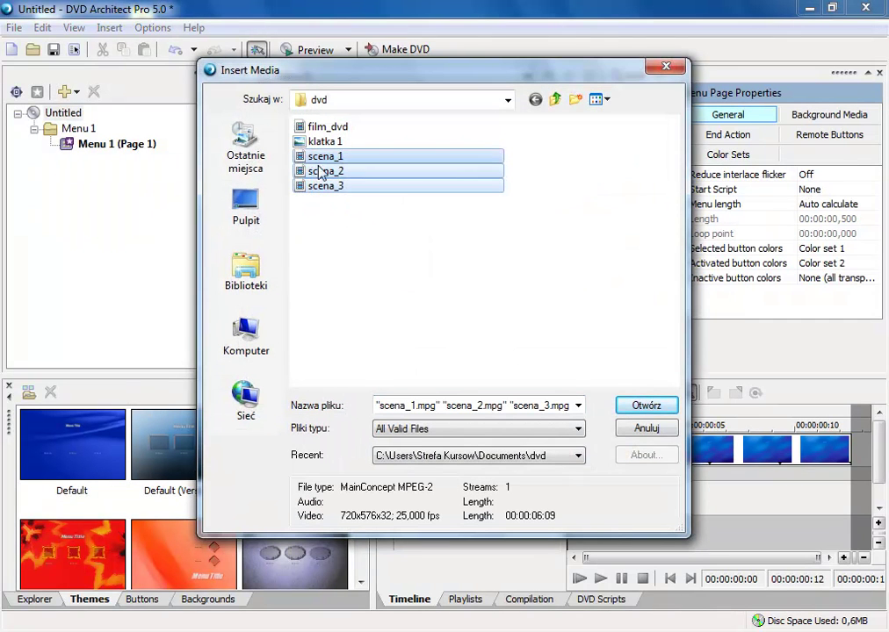
pyautogui.click(664, 408)
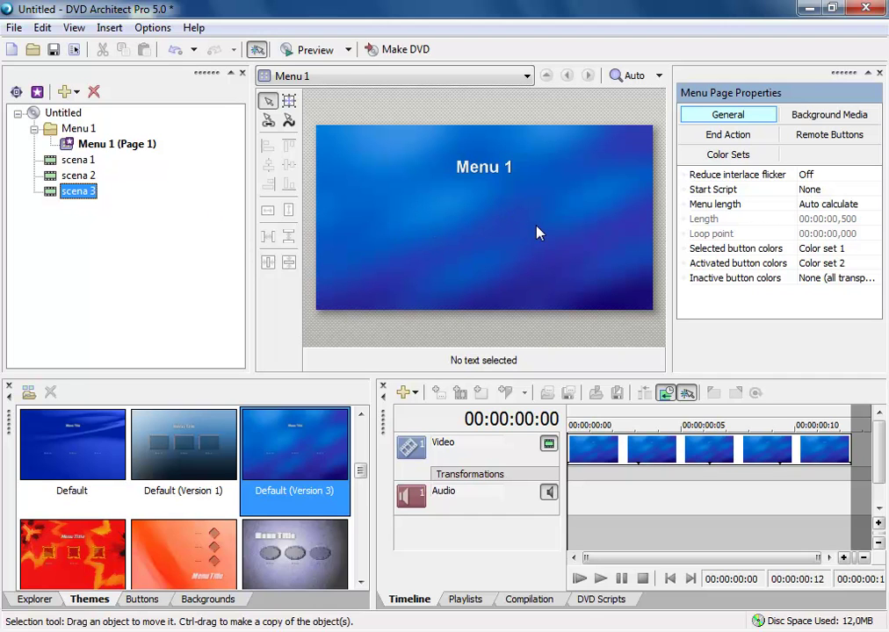
# Delete the scena 3, scena 2 and scena 1 items from the project's root level
pyautogui.rightClick(72, 192)
pyautogui.click(91, 235)
pyautogui.rightClick(65, 178)
pyautogui.click(70, 223)
pyautogui.rightClick(70, 164)
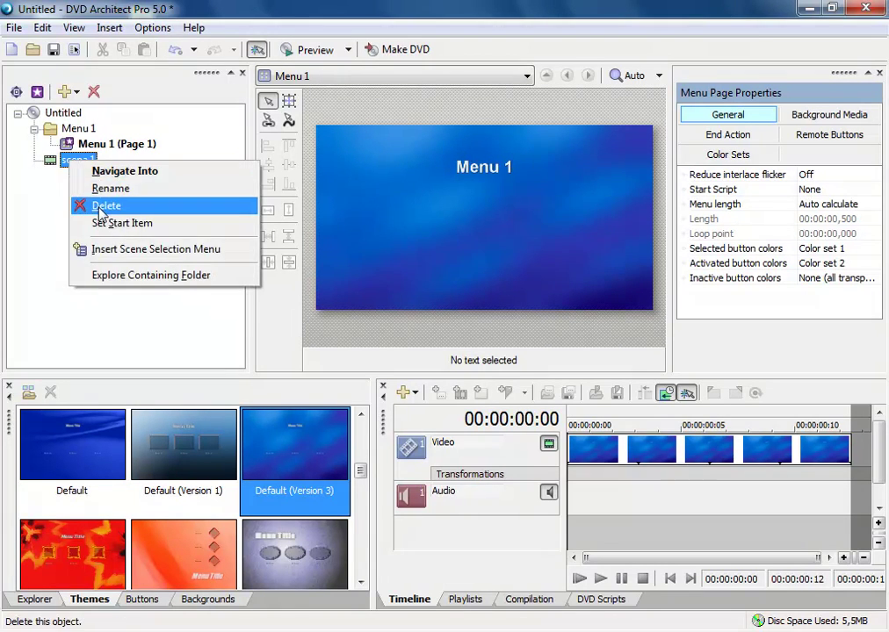
pyautogui.click(81, 205)
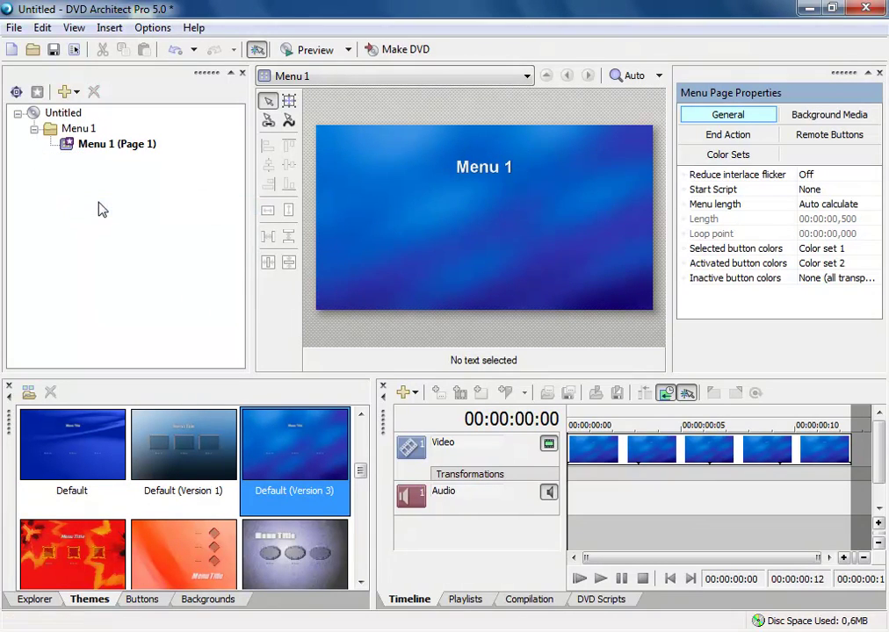
# Insert the media files scena_1, scena_2 and scena_3 into the Menu 1 page so they become menu buttons
pyautogui.click(84, 145)
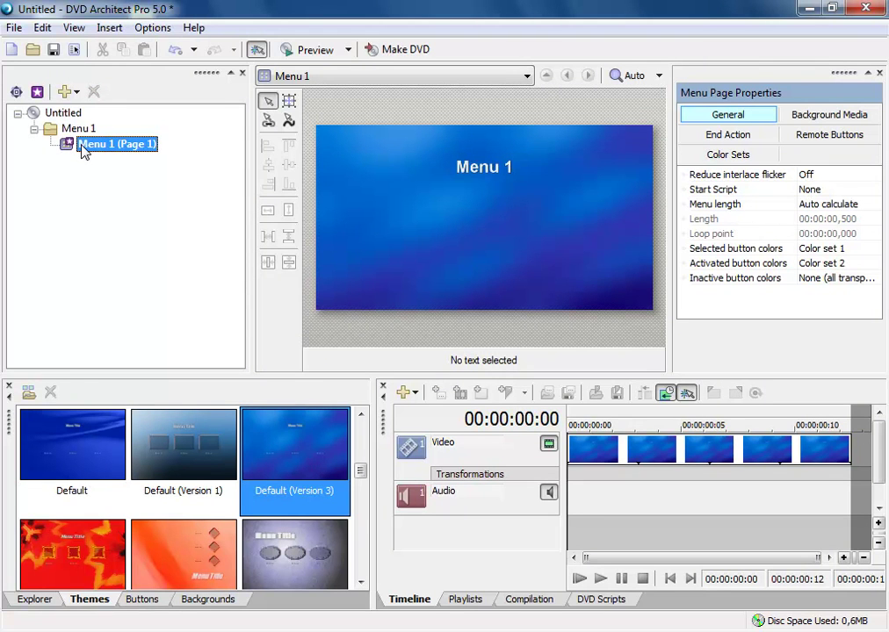
pyautogui.click(68, 88)
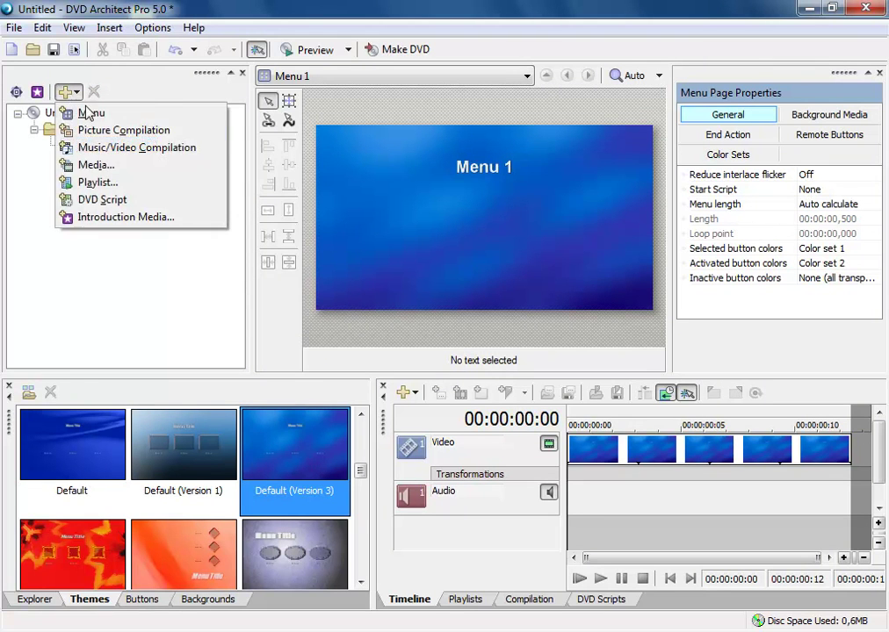
pyautogui.click(92, 166)
pyautogui.moveTo(338, 213); pyautogui.dragTo(301, 158)
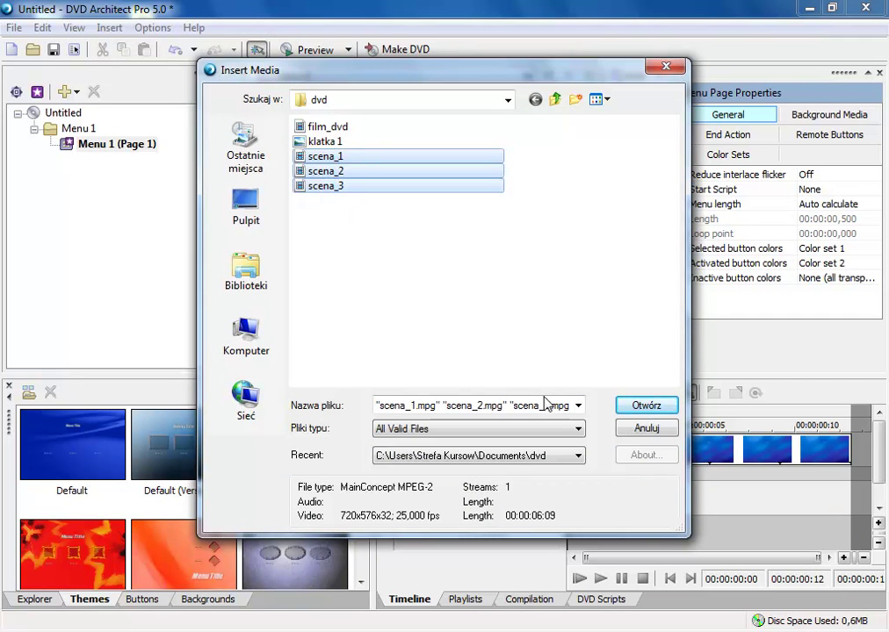
pyautogui.click(647, 404)
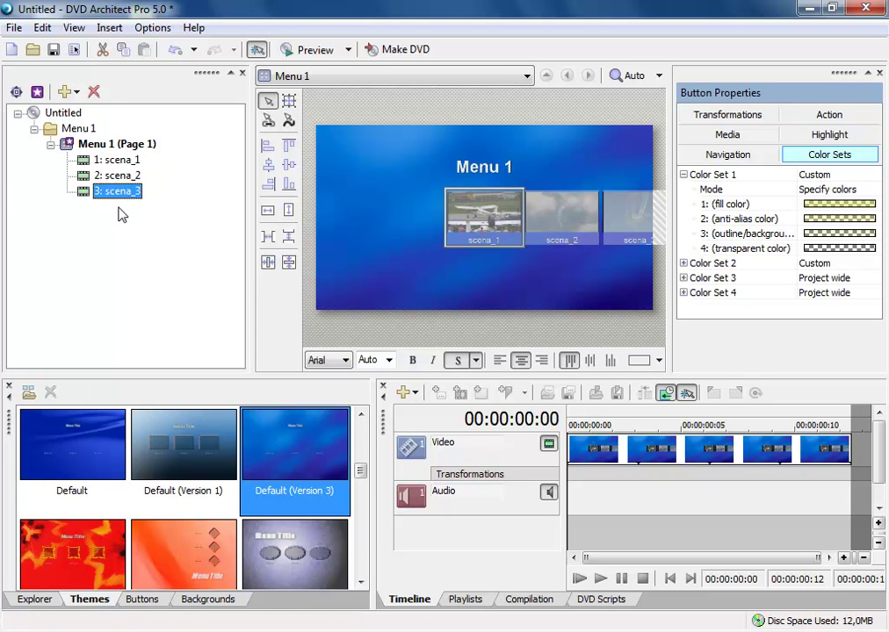
# Insert the media file film_dvd at the project's root level, outside Menu 1
pyautogui.click(63, 114)
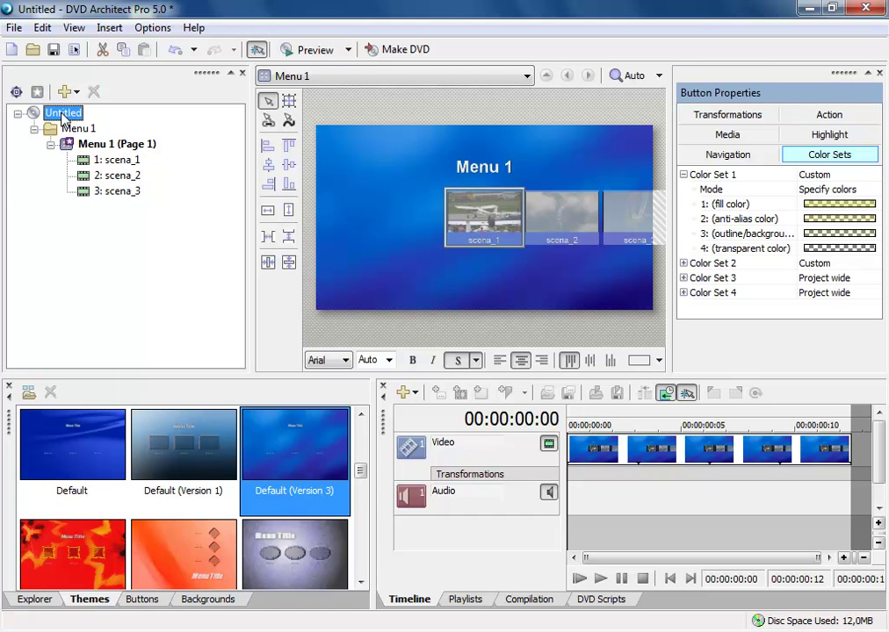
pyautogui.click(66, 91)
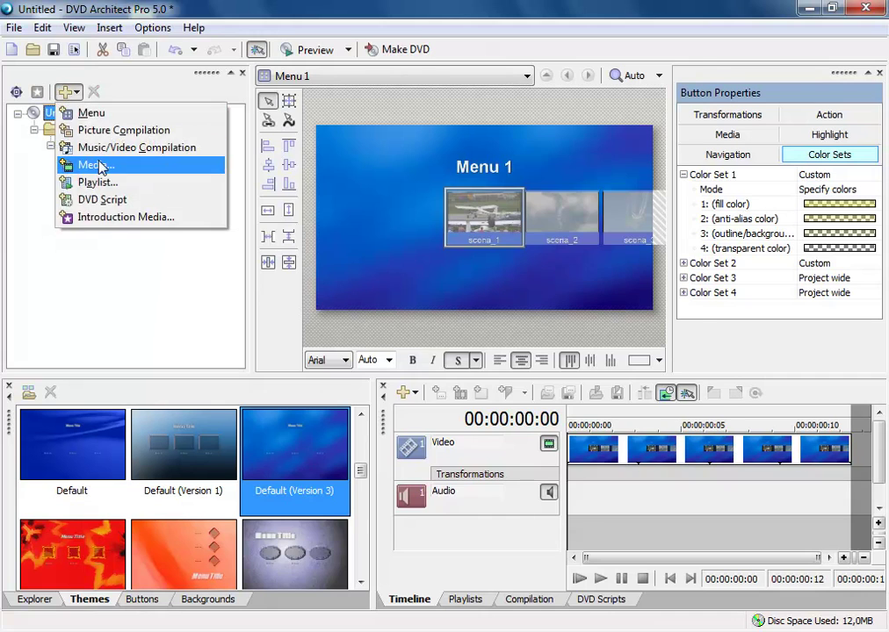
pyautogui.click(102, 165)
pyautogui.click(316, 129)
pyautogui.click(654, 406)
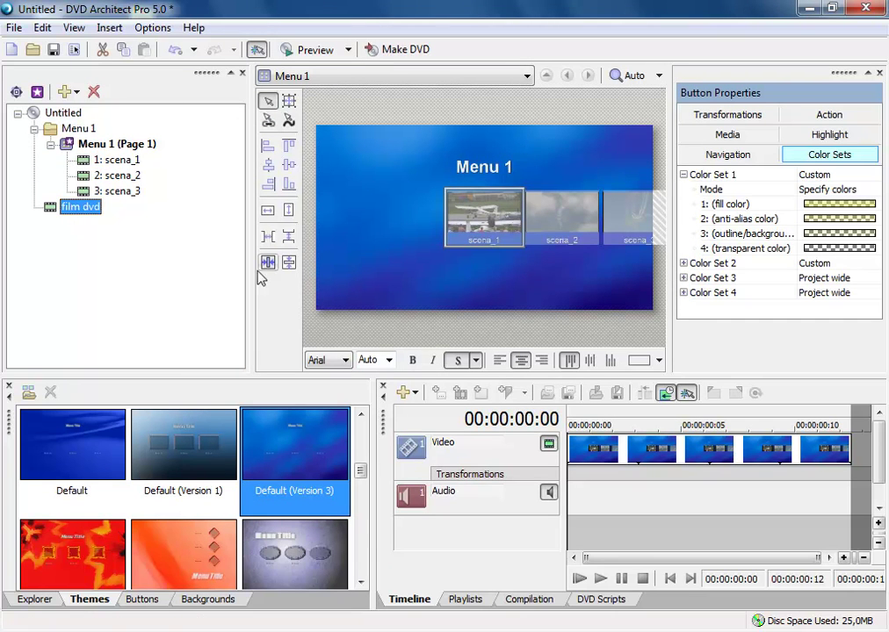
# Place film dvd as a linked button in the menu page's lower-left area, and delete that button again
pyautogui.moveTo(66, 215); pyautogui.dragTo(380, 273)
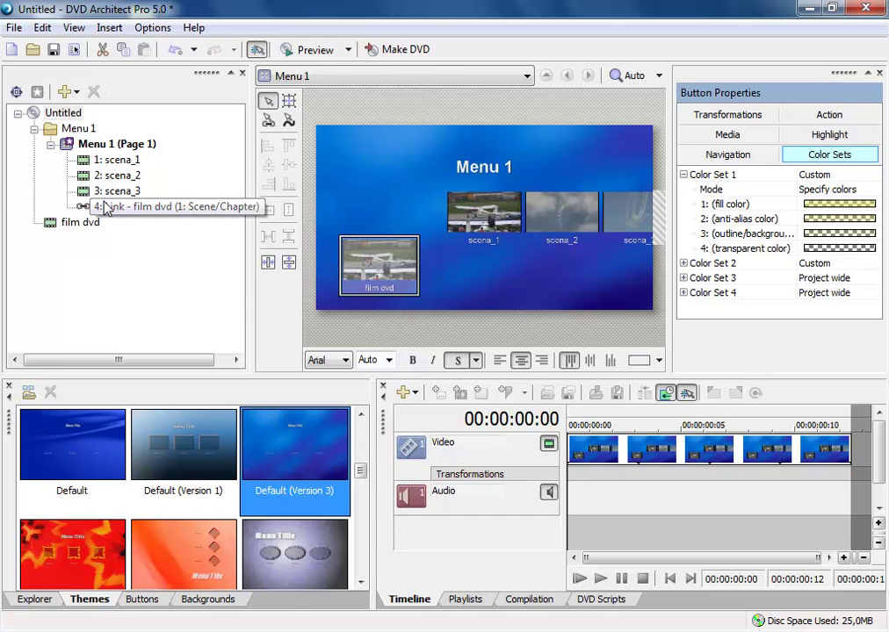
pyautogui.rightClick(383, 273)
pyautogui.click(420, 413)
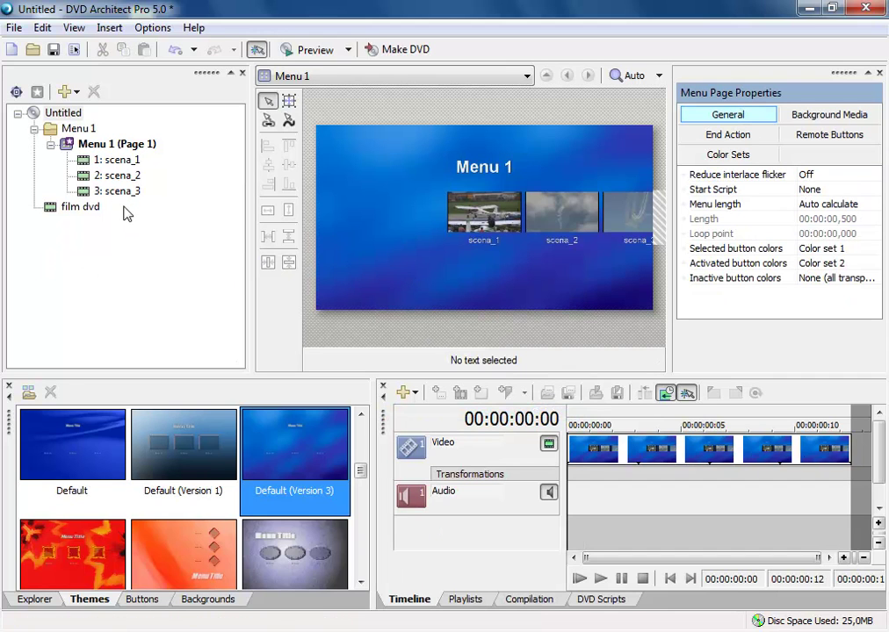
# Select all three scene buttons and move them together left and slightly down so they fit inside the menu page
pyautogui.click(480, 220)
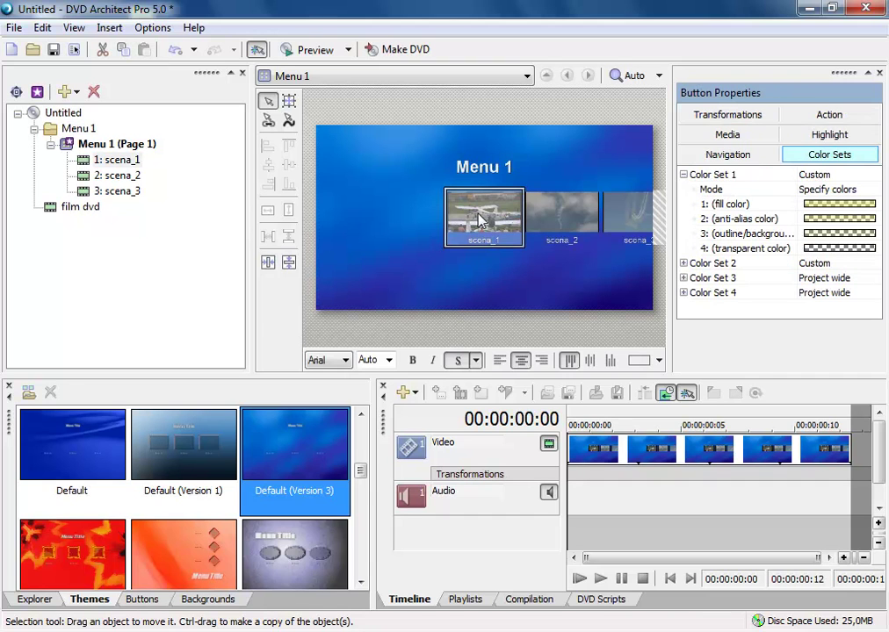
pyautogui.click(575, 224)
pyautogui.hotkey('ctrl', 'a')
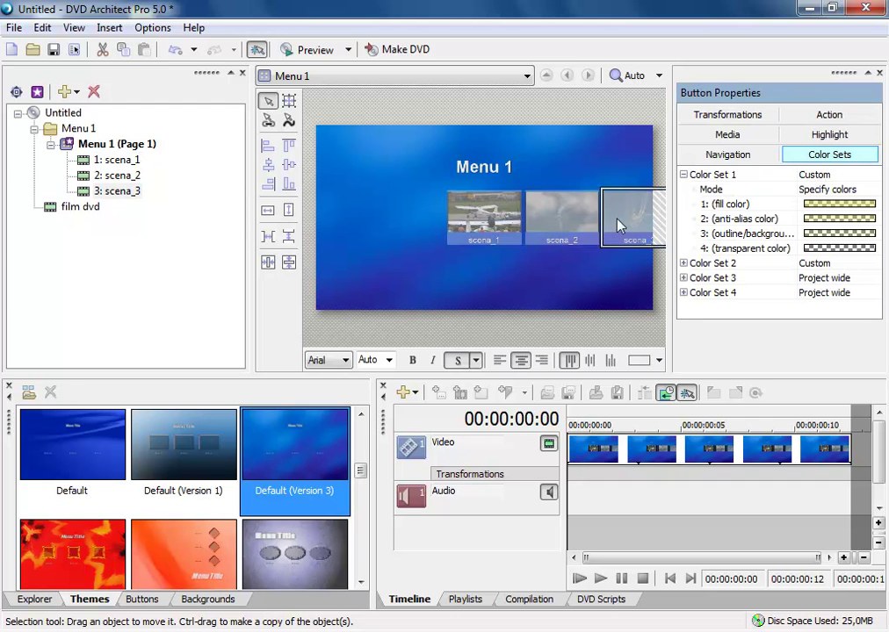
pyautogui.moveTo(499, 219); pyautogui.dragTo(439, 230)
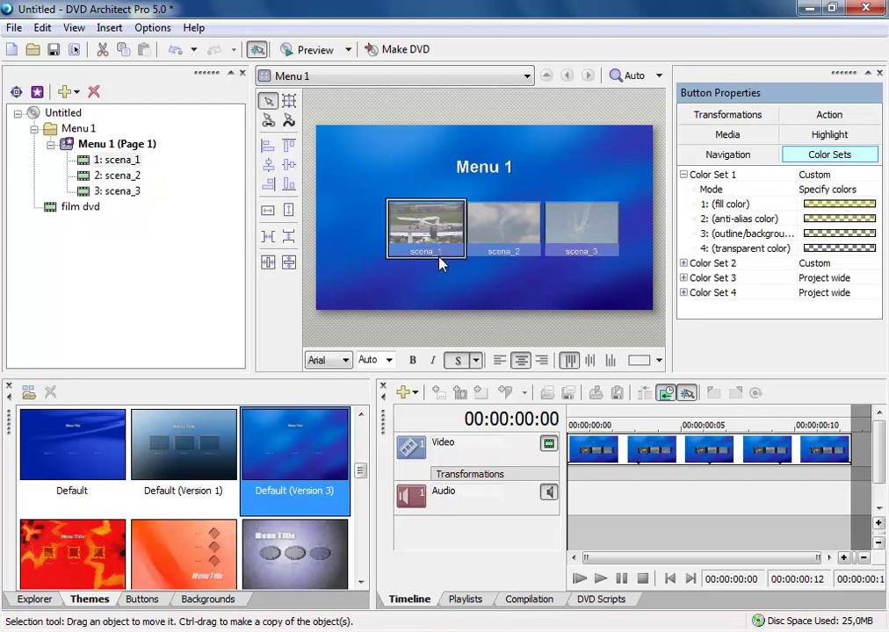
pyautogui.click(431, 265)
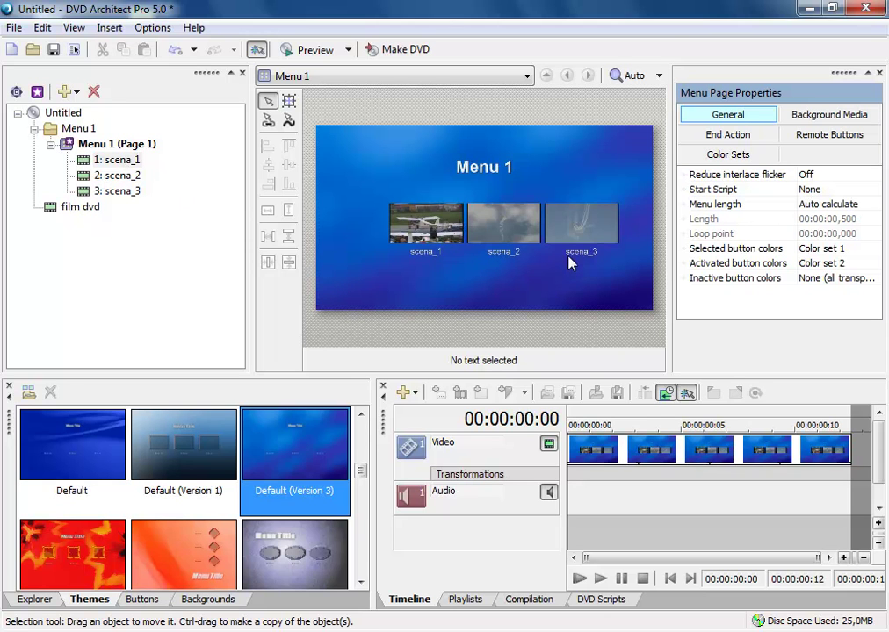
# Widen the menu workspace and change the first scene button's caption to "Scena 1"
pyautogui.click(423, 244)
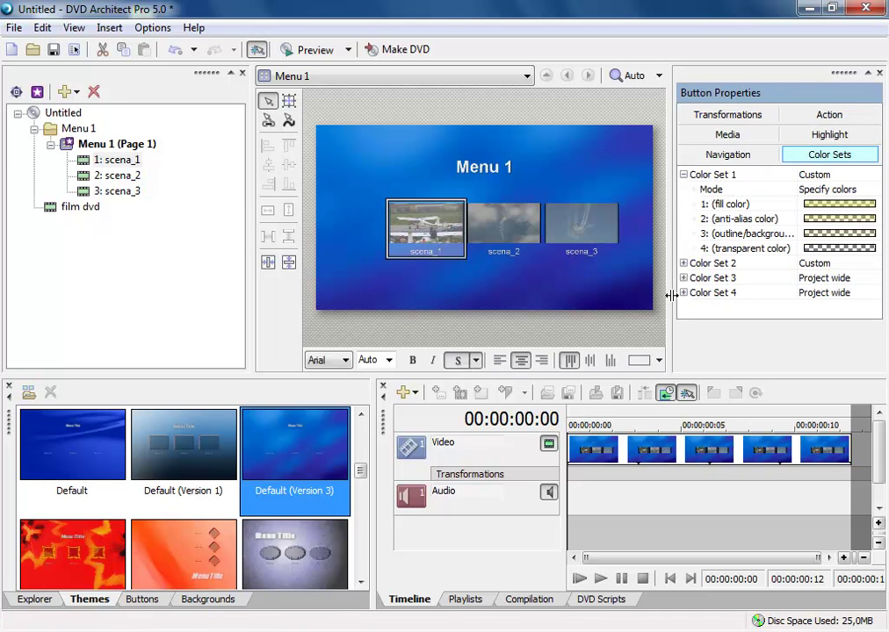
pyautogui.moveTo(668, 293); pyautogui.dragTo(721, 310)
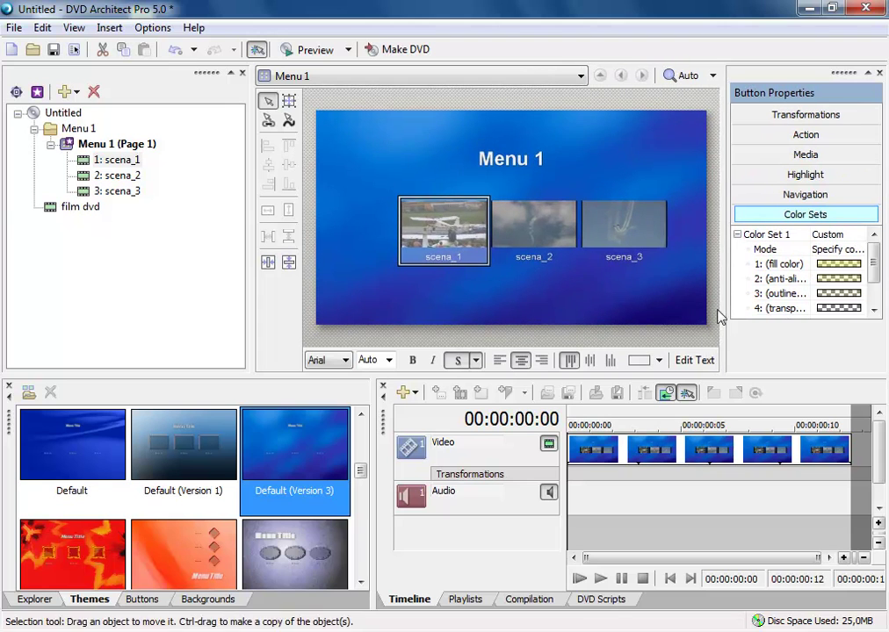
pyautogui.click(691, 360)
pyautogui.press('BackSpace')
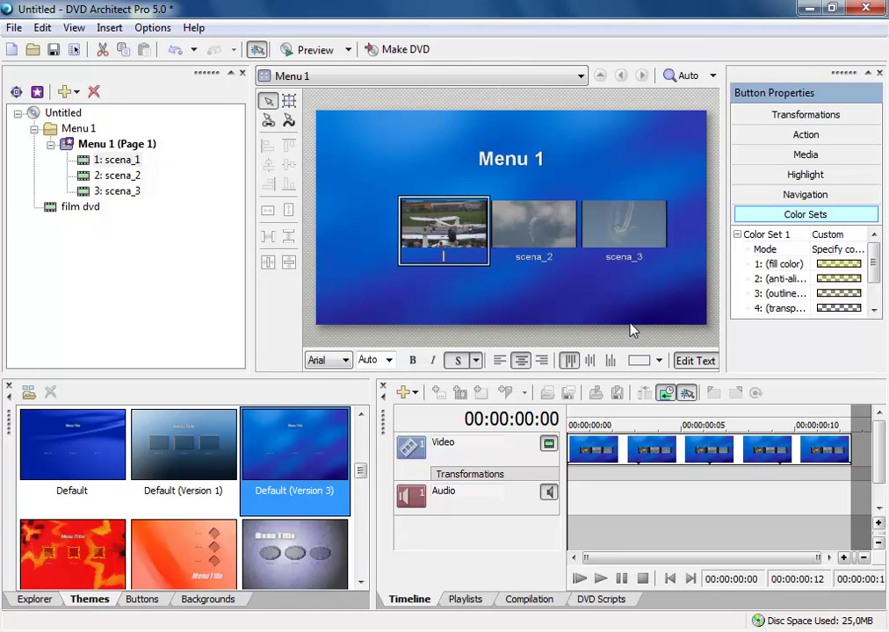
pyautogui.write('Scena 1')
pyautogui.press('Return')
# Change the middle scene button's caption to "Scena 2"
pyautogui.click(534, 244)
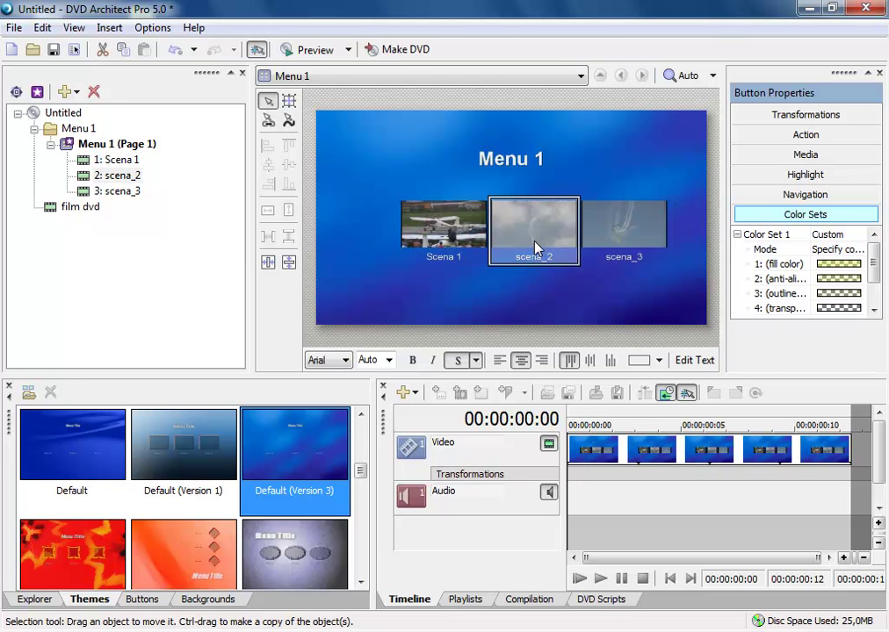
pyautogui.click(683, 361)
pyautogui.write('Scena 2')
# Change the third scene button's caption to "Scena 3"
pyautogui.click(632, 240)
pyautogui.click(684, 361)
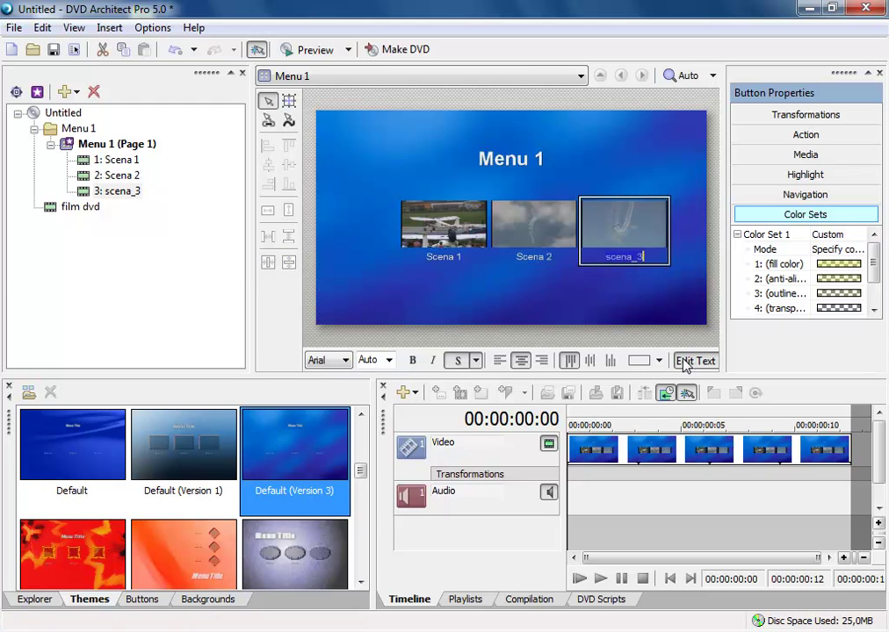
pyautogui.press('BackSpace')
pyautogui.write('Scena 3')
pyautogui.click(537, 292)
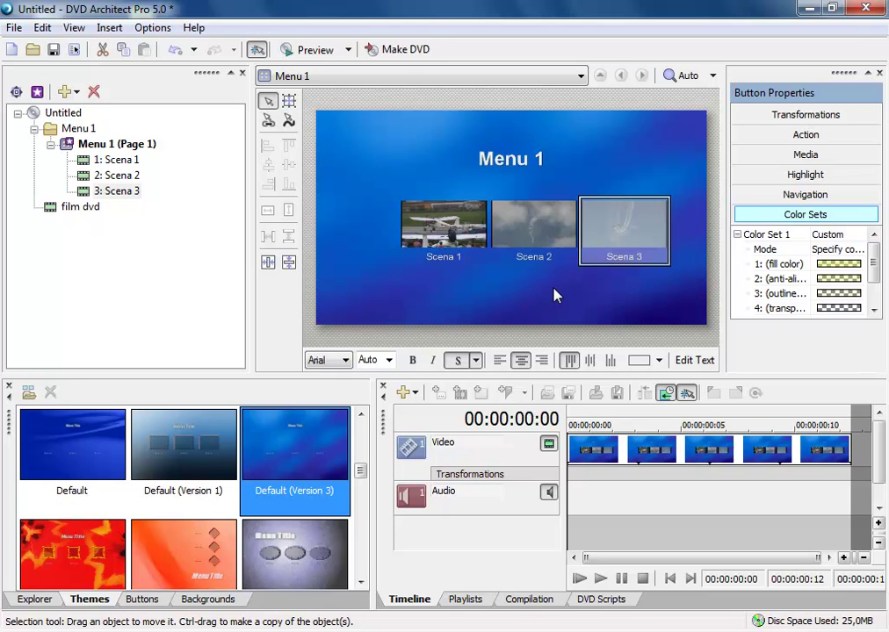
# Change the menu page's title text to "Wybór scen"
pyautogui.click(505, 163)
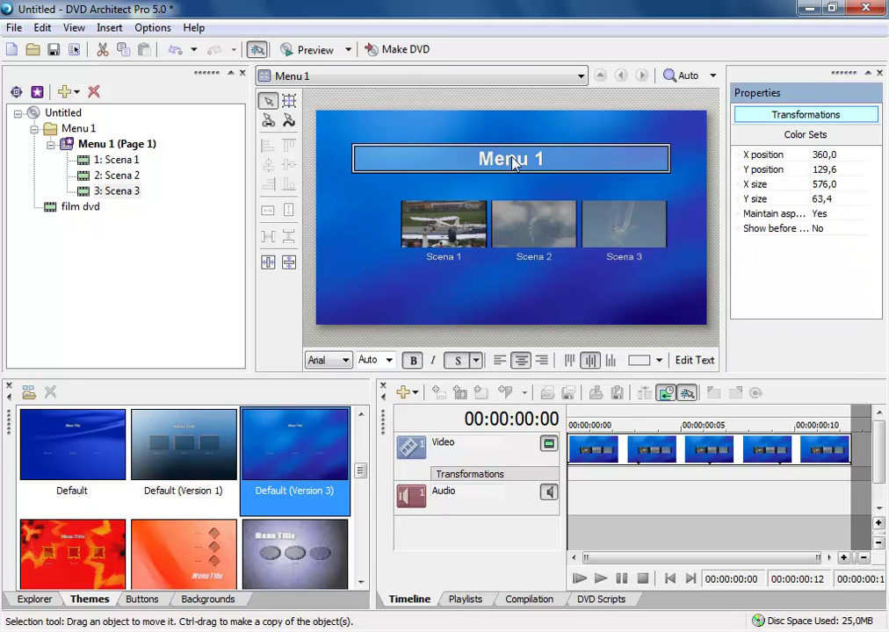
pyautogui.click(683, 365)
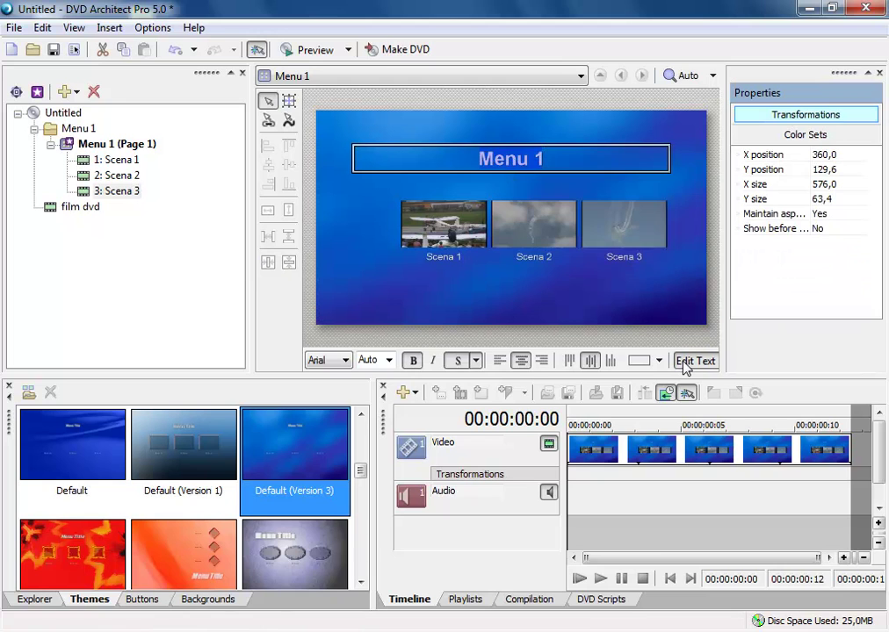
pyautogui.press('BackSpace')
pyautogui.write('W')
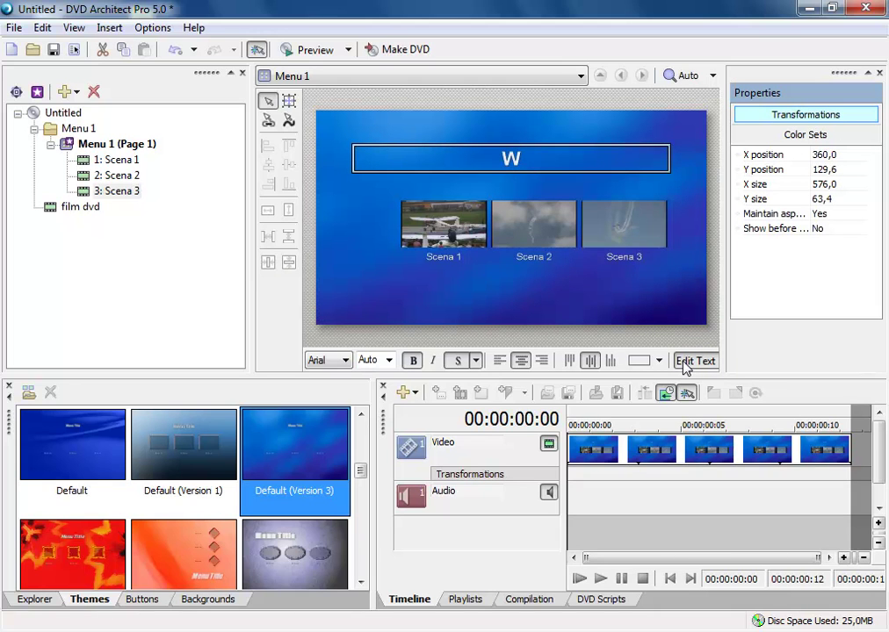
pyautogui.write('ybór scen')
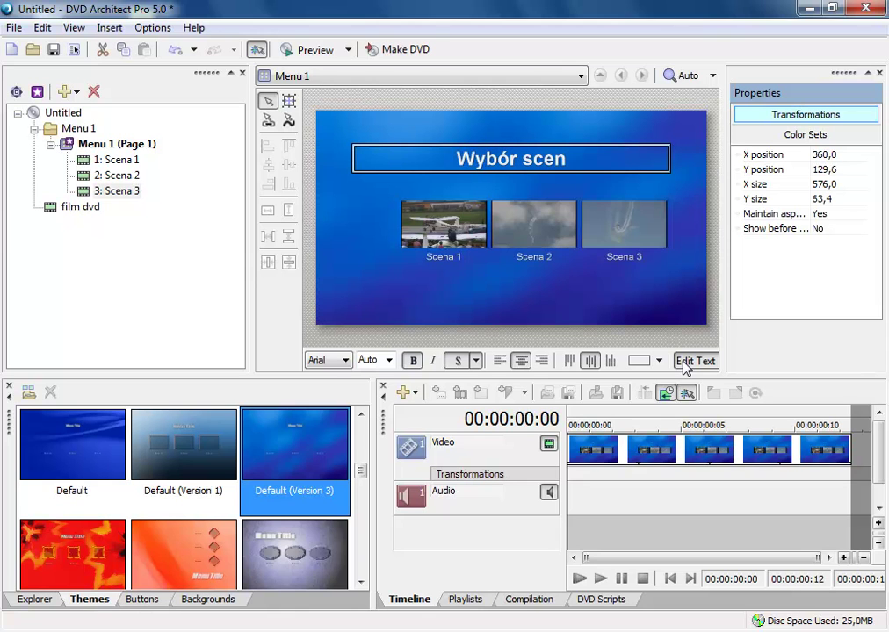
pyautogui.click(570, 131)
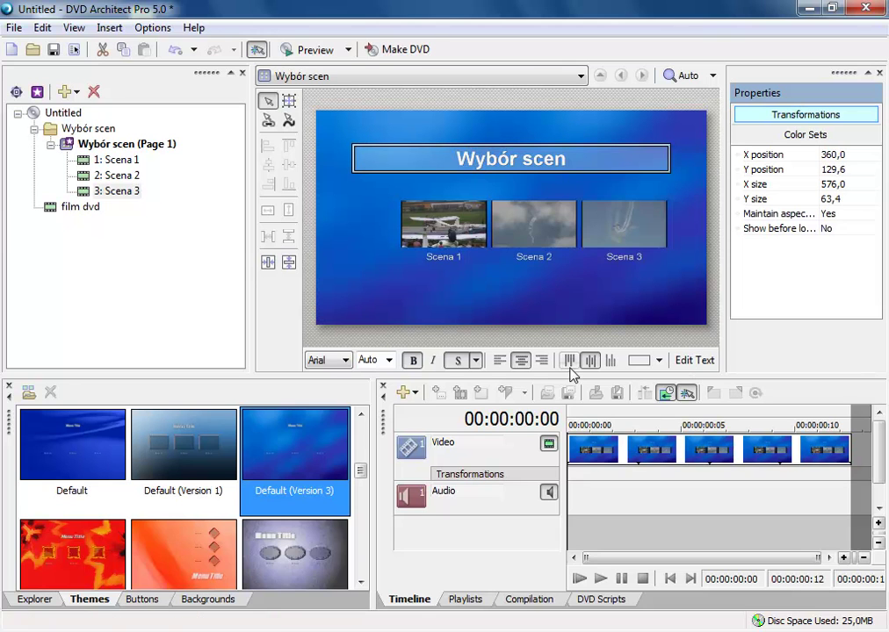
# Move the "Scena 1" and "Scena 2" buttons freehand towards the left of the menu page, leaving clear gaps between all three buttons
pyautogui.click(391, 244)
pyautogui.click(430, 237)
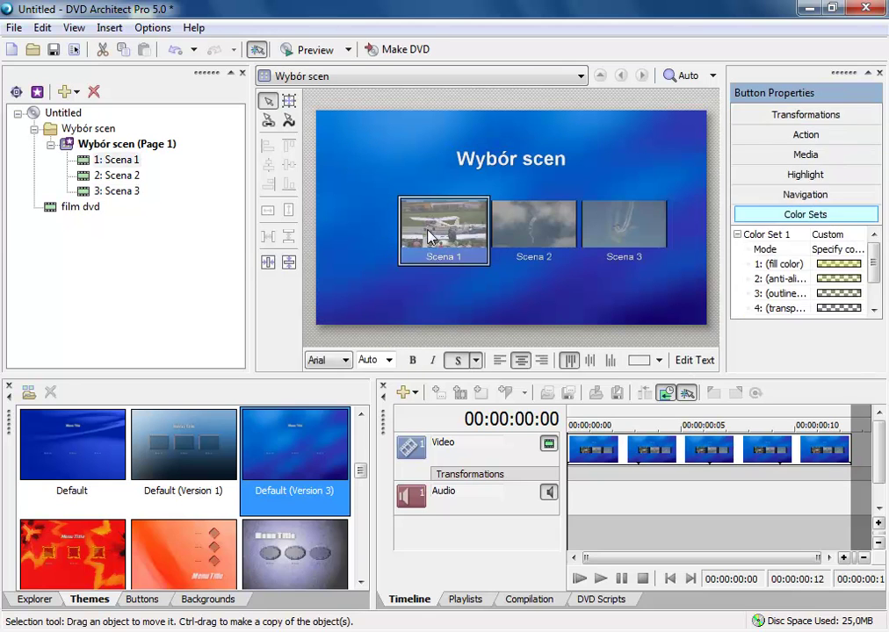
pyautogui.moveTo(430, 235); pyautogui.dragTo(387, 240)
pyautogui.moveTo(563, 230); pyautogui.dragTo(544, 234)
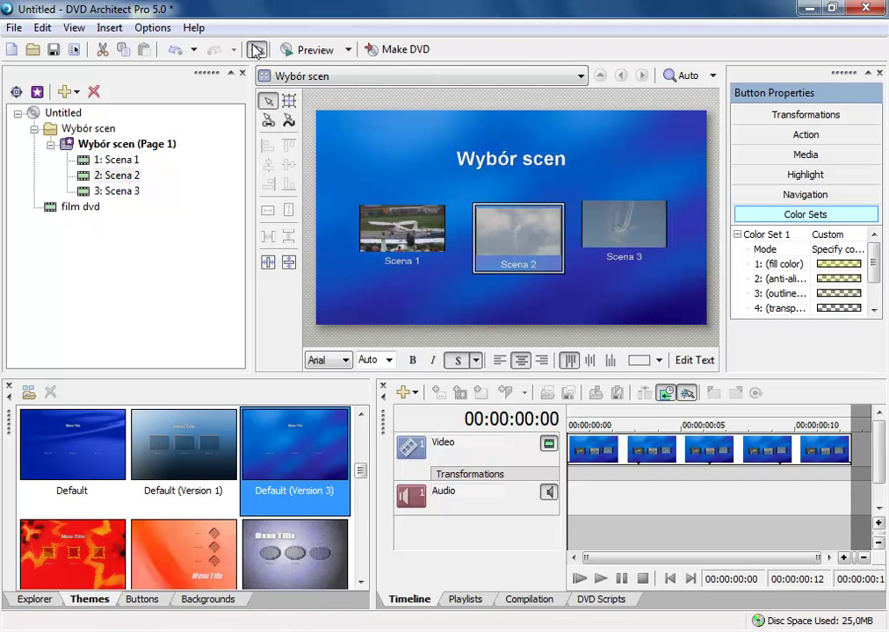
pyautogui.moveTo(406, 231)
pyautogui.mouseDown()
pyautogui.moveTo(432, 250)
pyautogui.moveTo(464, 240)
pyautogui.moveTo(445, 260)
pyautogui.moveTo(421, 248)
pyautogui.moveTo(417, 231)
pyautogui.mouseUp()
pyautogui.click(253, 51)
pyautogui.moveTo(416, 231)
pyautogui.mouseDown()
pyautogui.moveTo(403, 230)
pyautogui.moveTo(418, 231)
pyautogui.mouseUp()
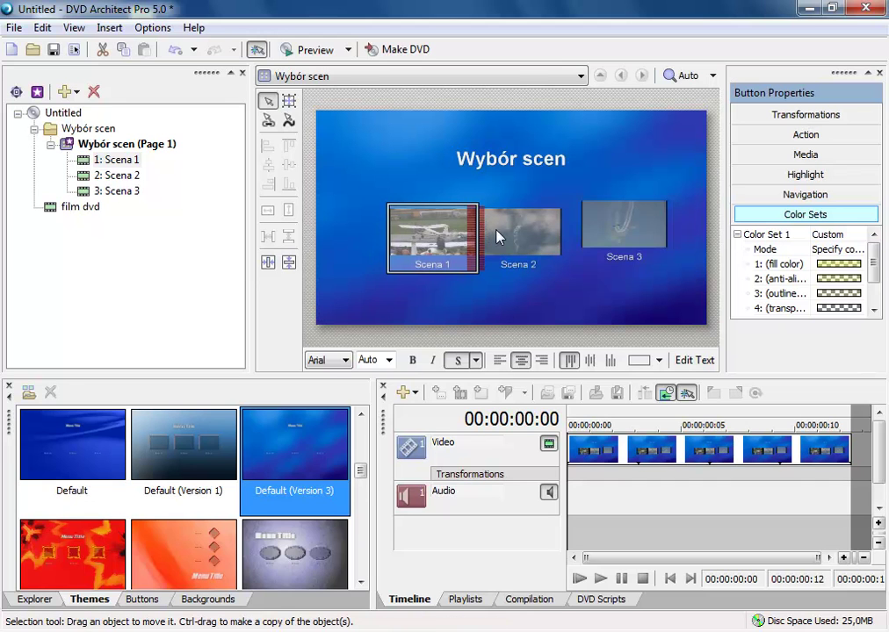
pyautogui.moveTo(452, 243); pyautogui.dragTo(417, 230)
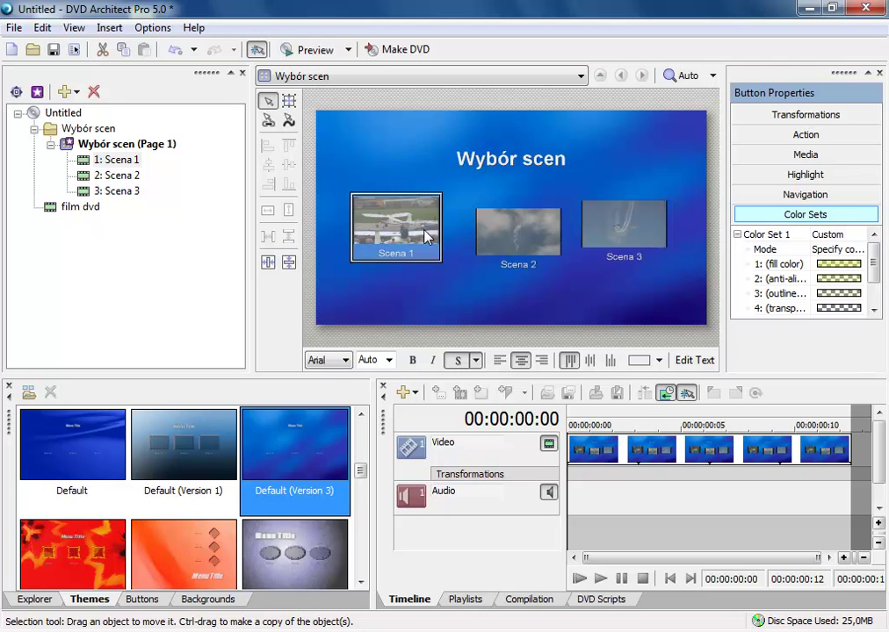
# Arrange all three scene buttons in a top-aligned row, evenly spaced and centred horizontally on the menu page
pyautogui.click(540, 241)
pyautogui.click(652, 240)
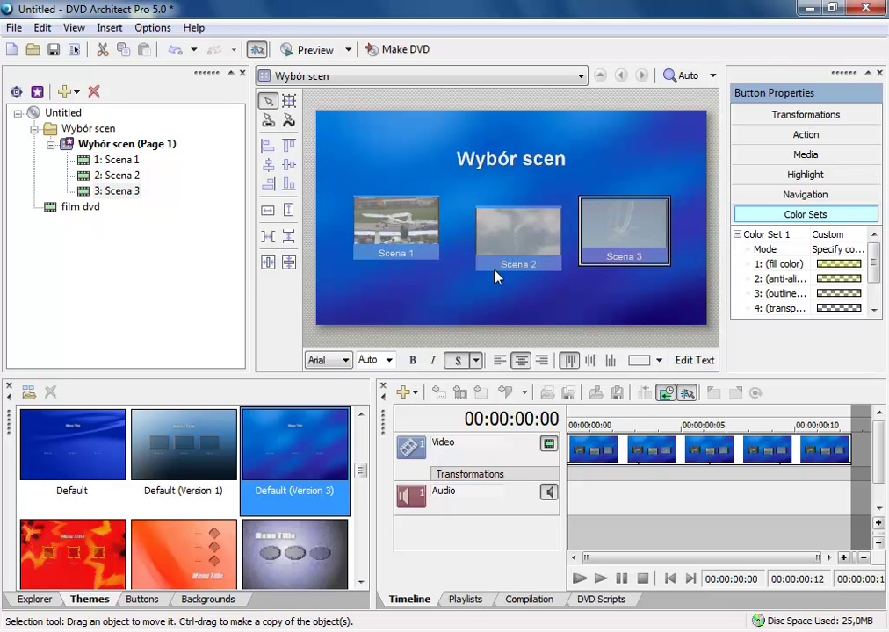
pyautogui.click(289, 147)
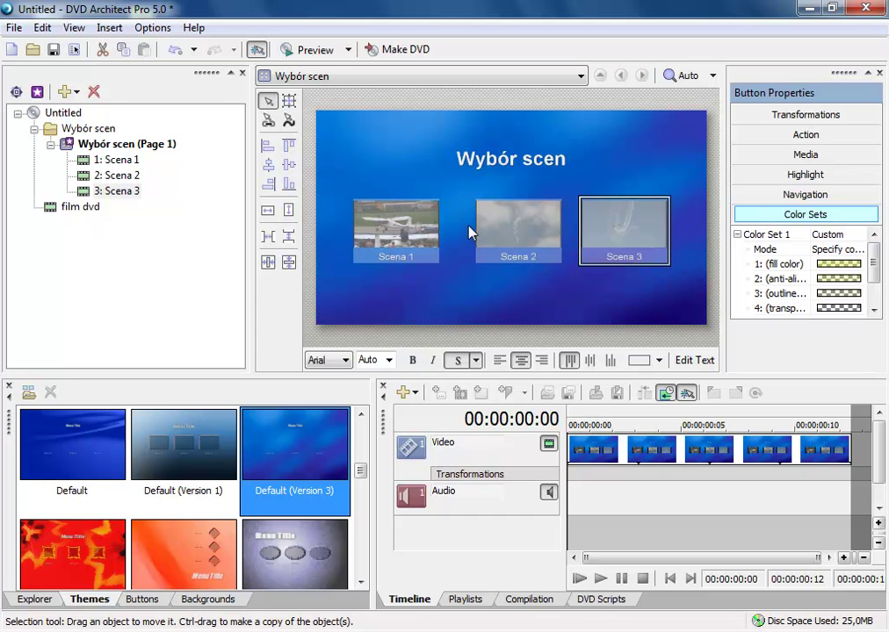
pyautogui.click(268, 237)
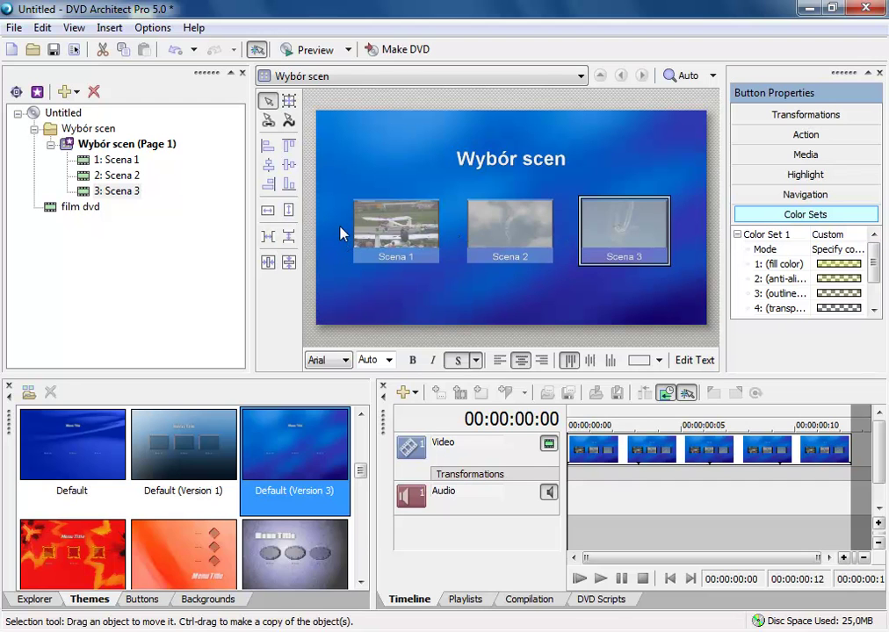
pyautogui.click(268, 261)
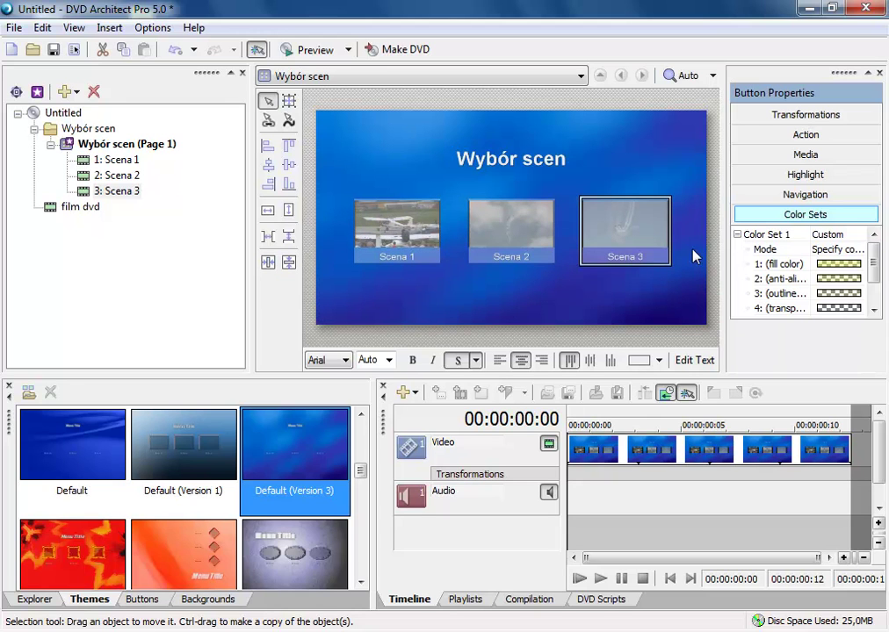
pyautogui.click(521, 287)
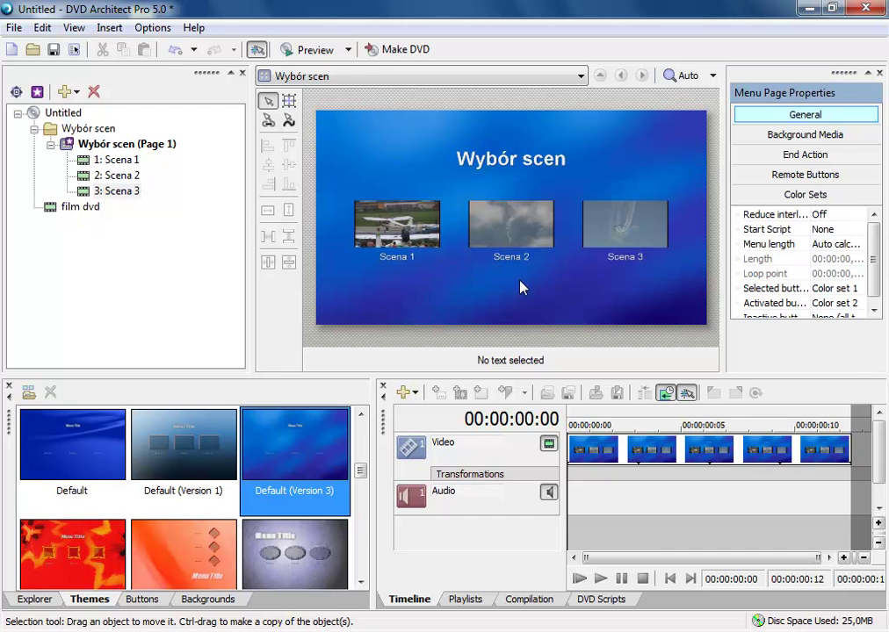
# Preview the DVD menu, testing navigation between the scene buttons with the remote and playing "Scena 3", and close the preview
pyautogui.click(319, 51)
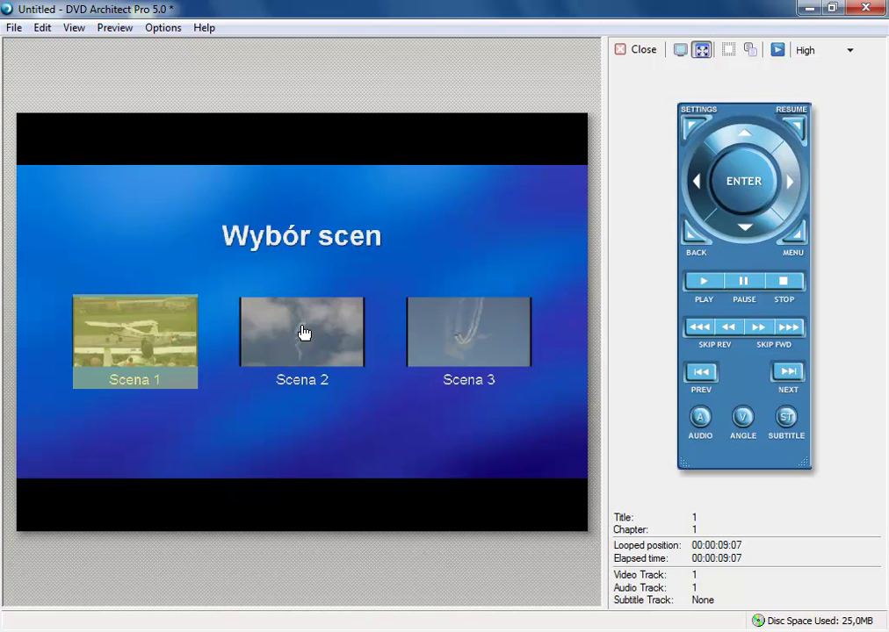
pyautogui.press('Right')
pyautogui.press('Right')
pyautogui.press('Left')
pyautogui.press('Left')
pyautogui.click(781, 189)
pyautogui.click(784, 187)
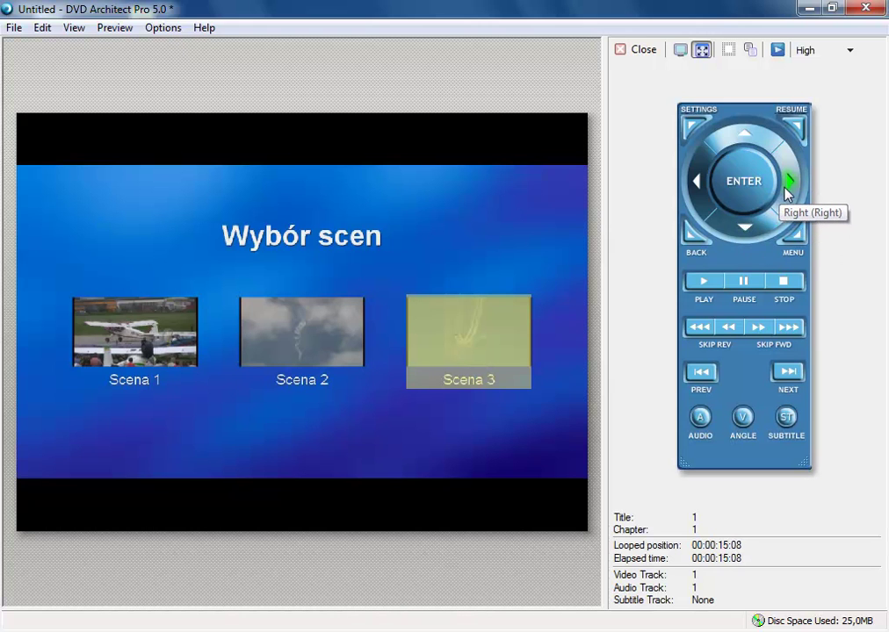
pyautogui.click(754, 189)
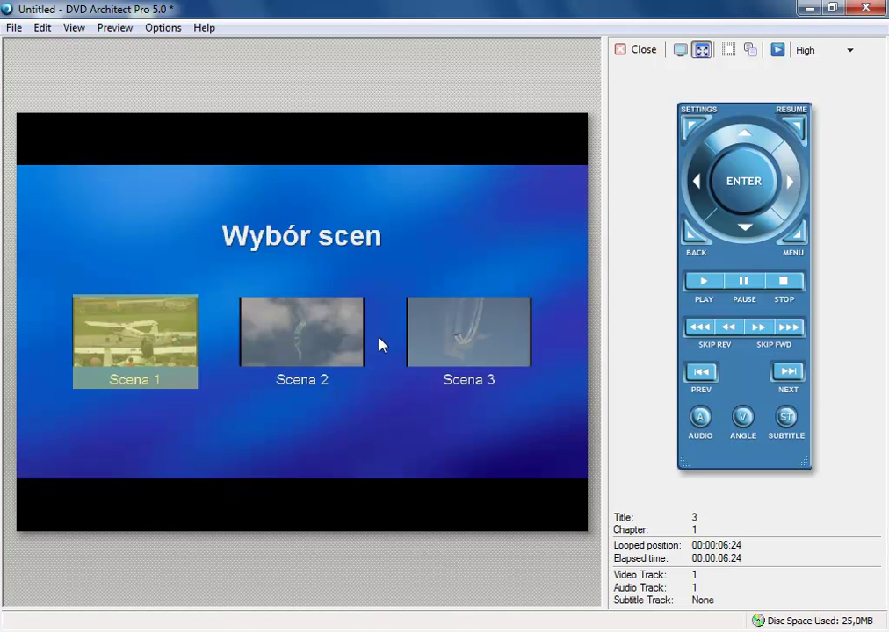
pyautogui.click(622, 50)
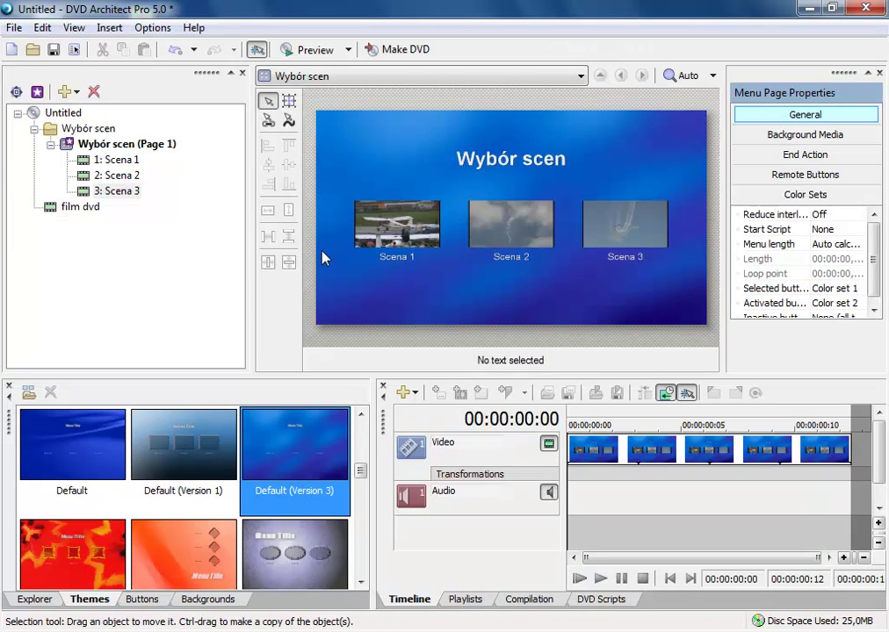
# Save the project as "projekt1" in the DVD Architect Pro 5.0 Projects folder
pyautogui.click(201, 255)
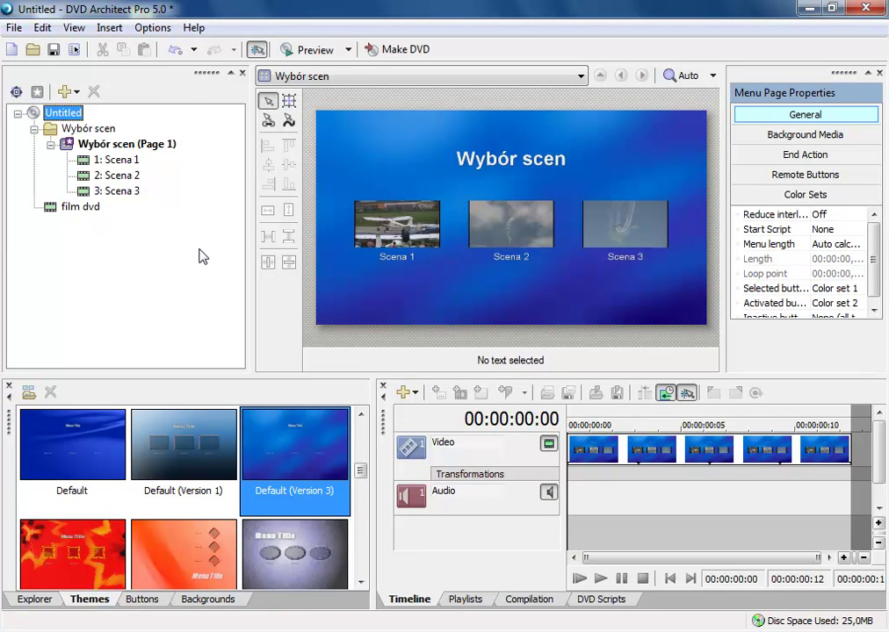
pyautogui.click(12, 29)
pyautogui.click(39, 125)
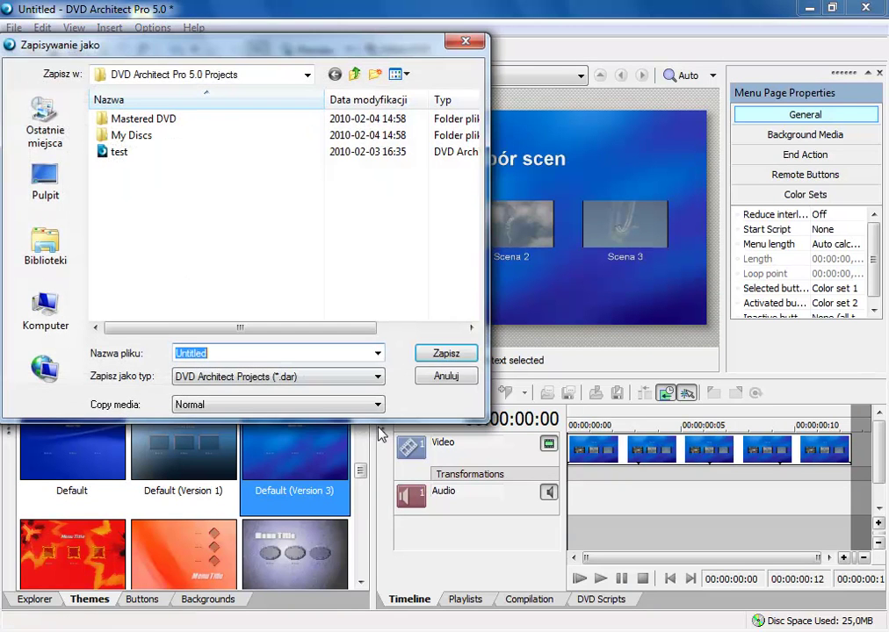
pyautogui.write('pr')
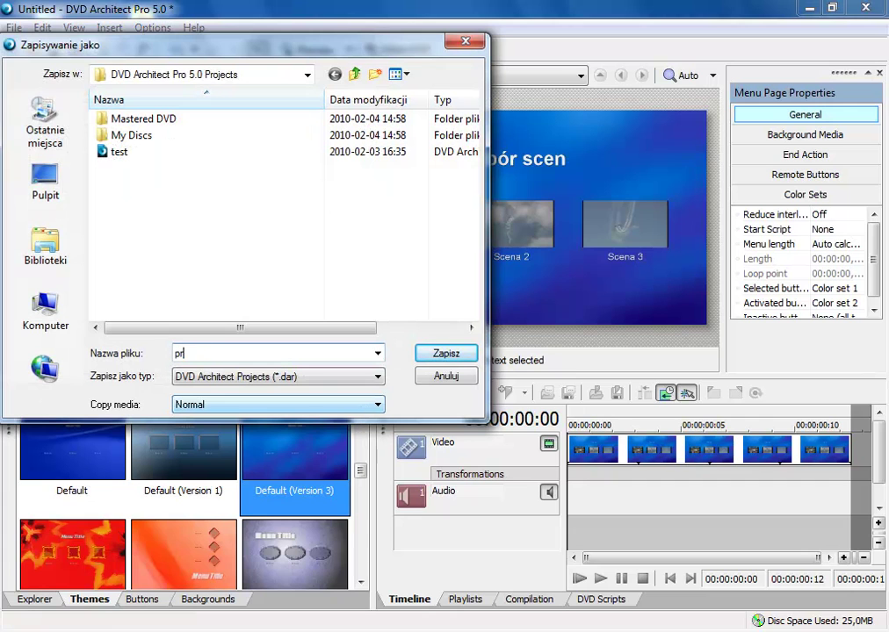
pyautogui.write('ojekt1')
pyautogui.click(444, 355)
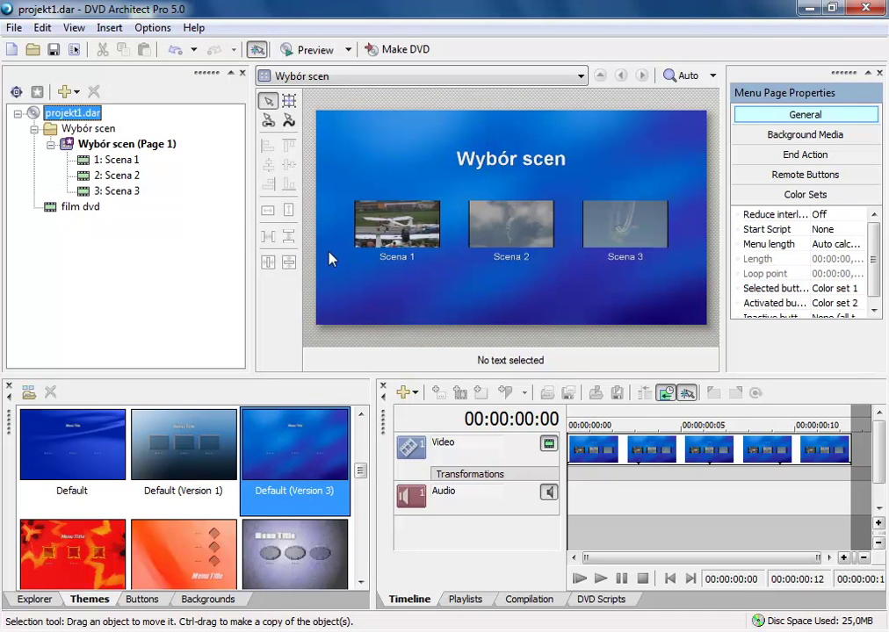